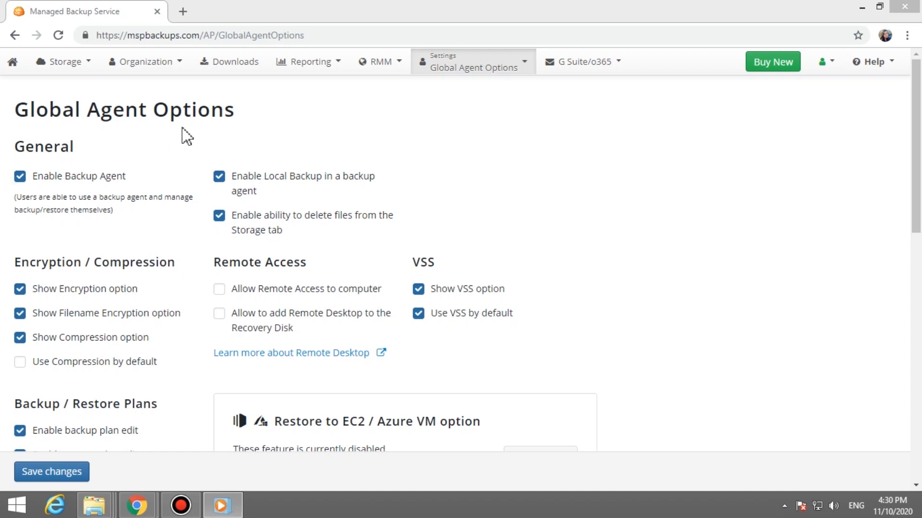
Step: Allow remote access to the computer in the global agent options and save the changes
scroll(348, 265, down, 1)
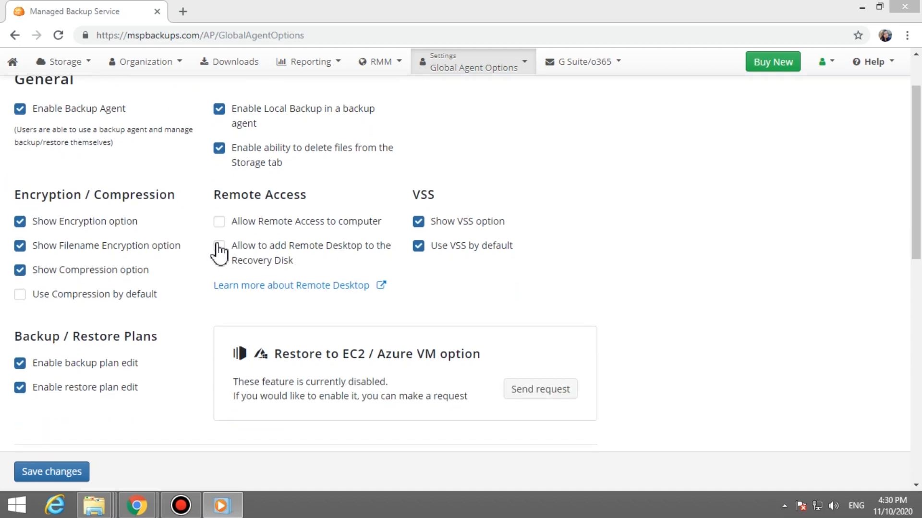
click(219, 247)
click(220, 246)
click(219, 222)
scroll(200, 325, down, 4)
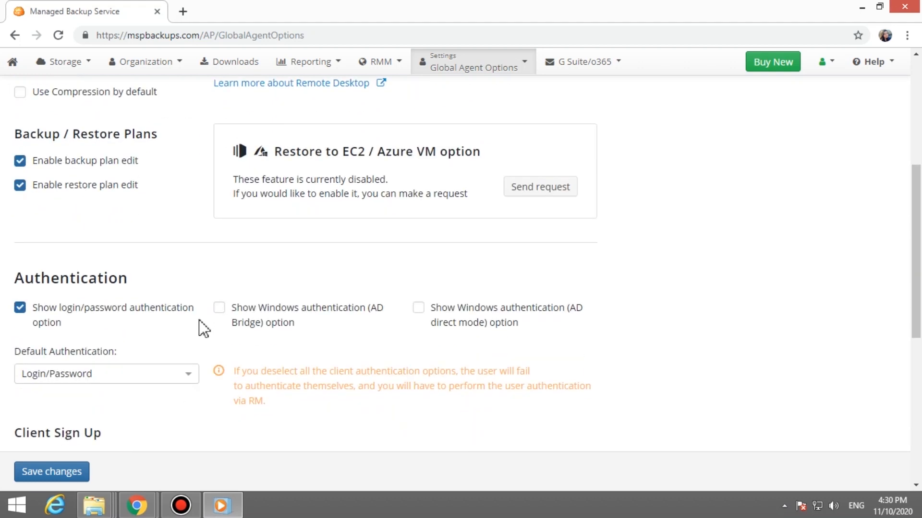
scroll(199, 327, down, 5)
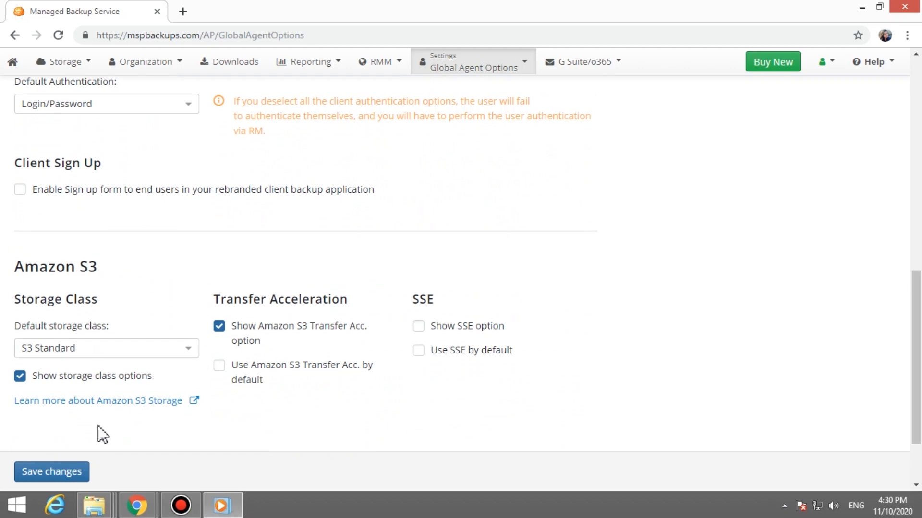
click(75, 477)
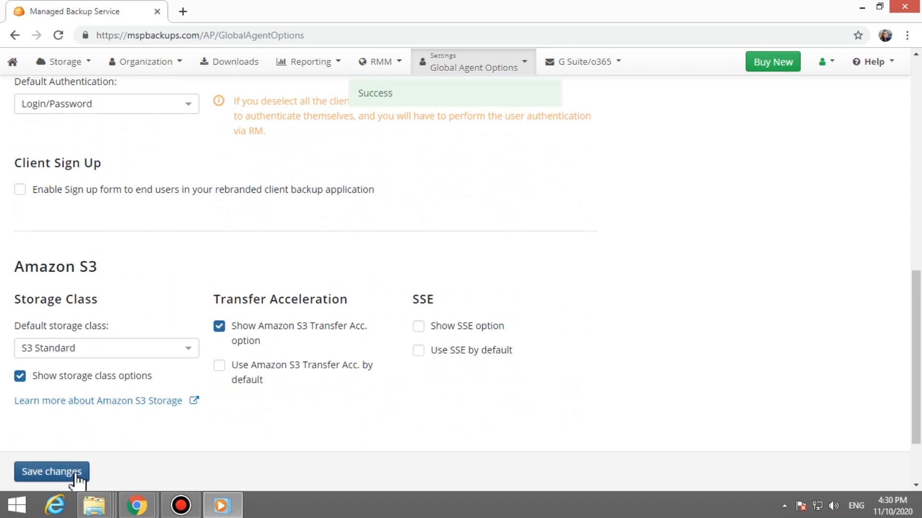
Step: Open the Branding settings page
click(140, 62)
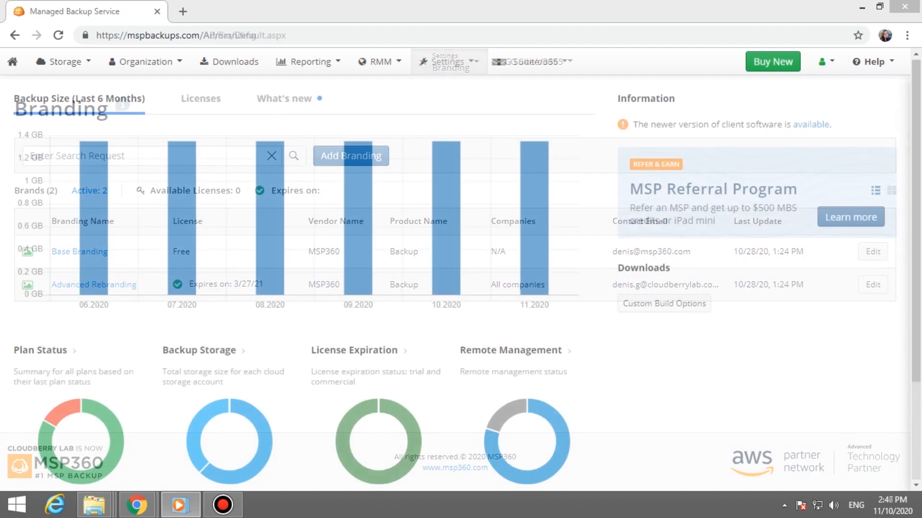
click(445, 66)
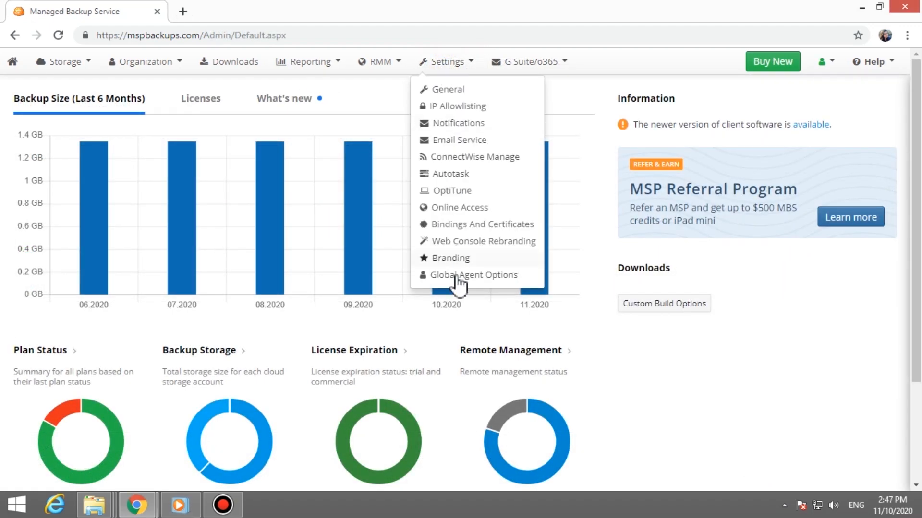
click(449, 258)
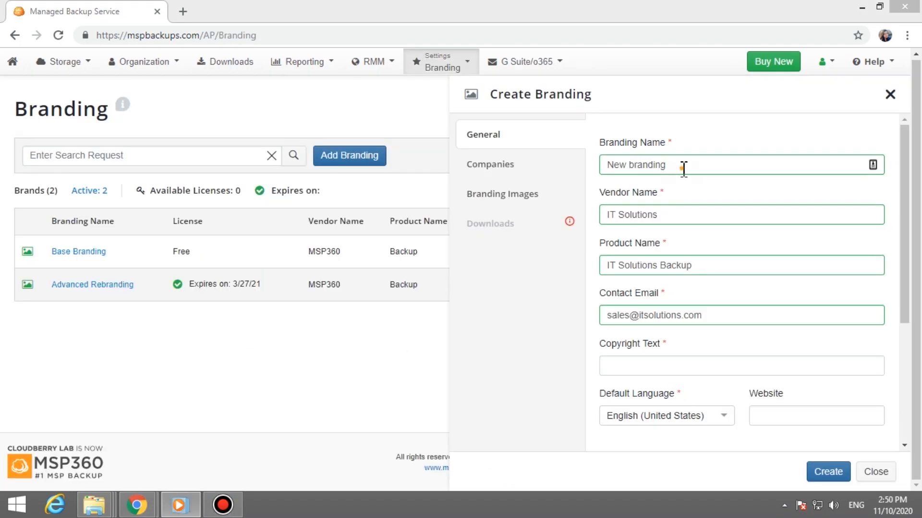
Step: Examine the branding image sections for the Backup / Restore Wizard and Dialogs of the new branding
click(685, 192)
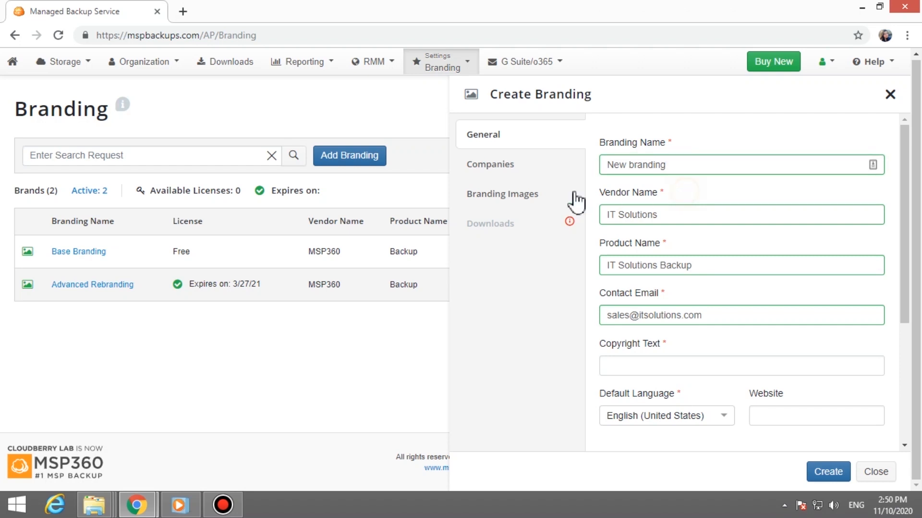
click(494, 196)
click(497, 231)
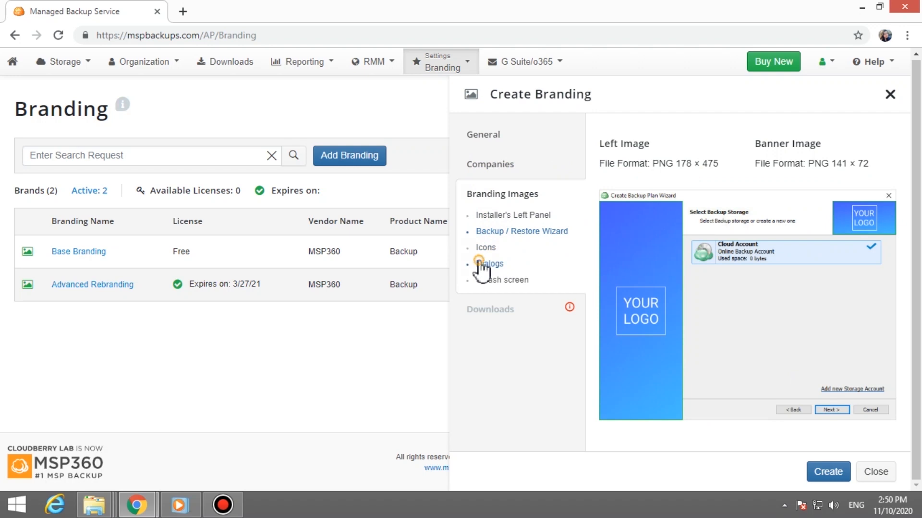
click(484, 264)
Step: Review the specific companies to which the new branding applies
click(488, 164)
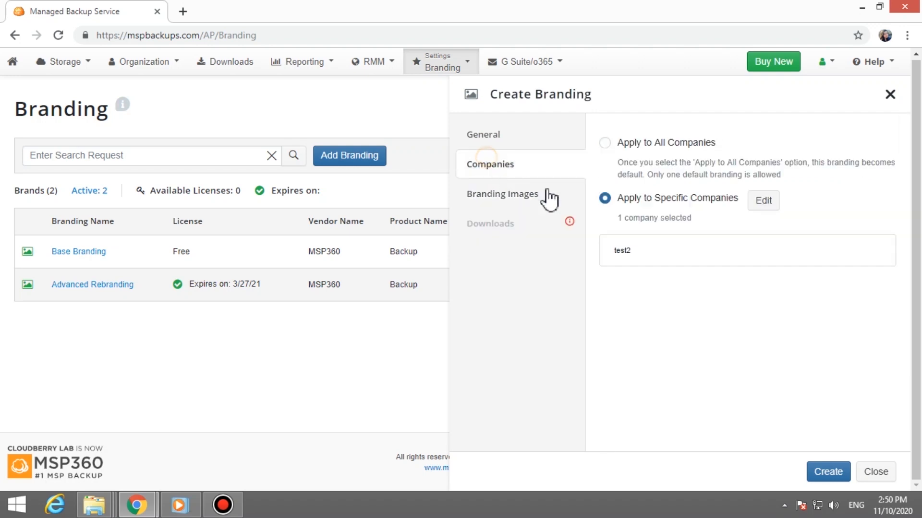
click(762, 201)
click(533, 422)
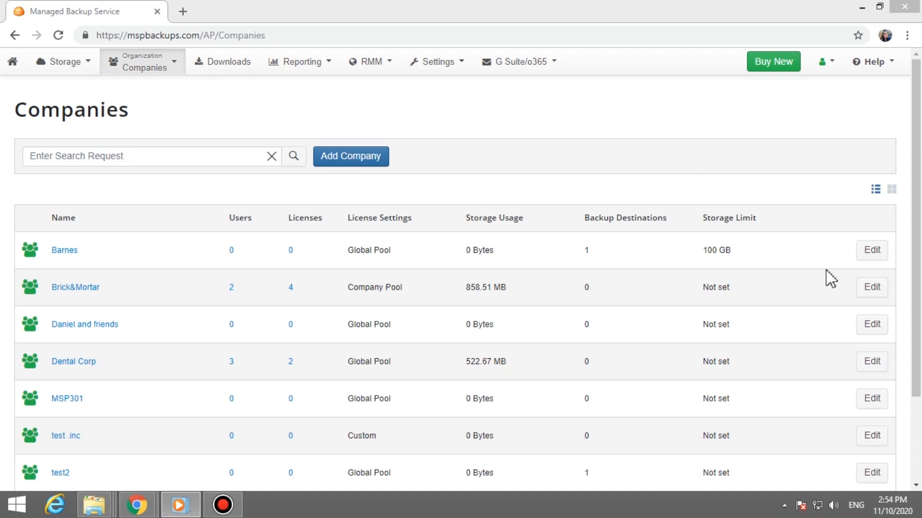
Step: Add the Google Cloud 1 backup destination to the company Barnes and save the company
click(864, 252)
click(518, 223)
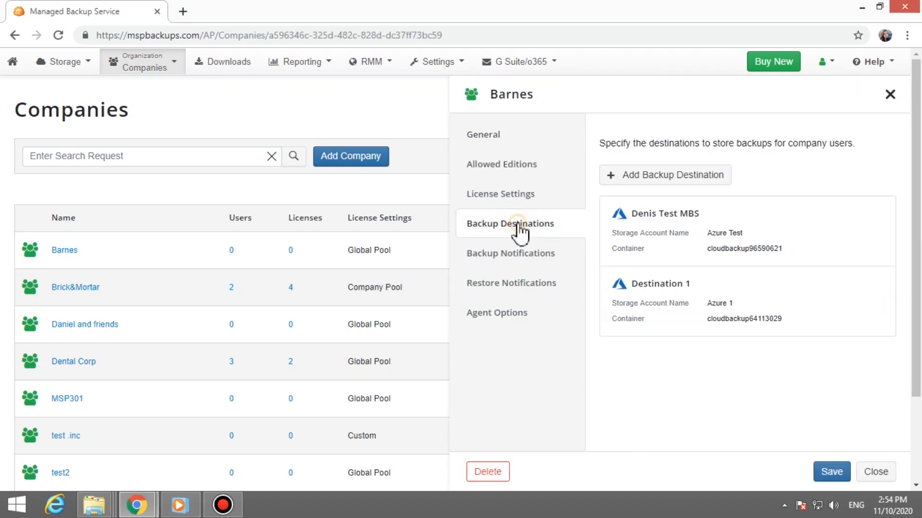
click(658, 175)
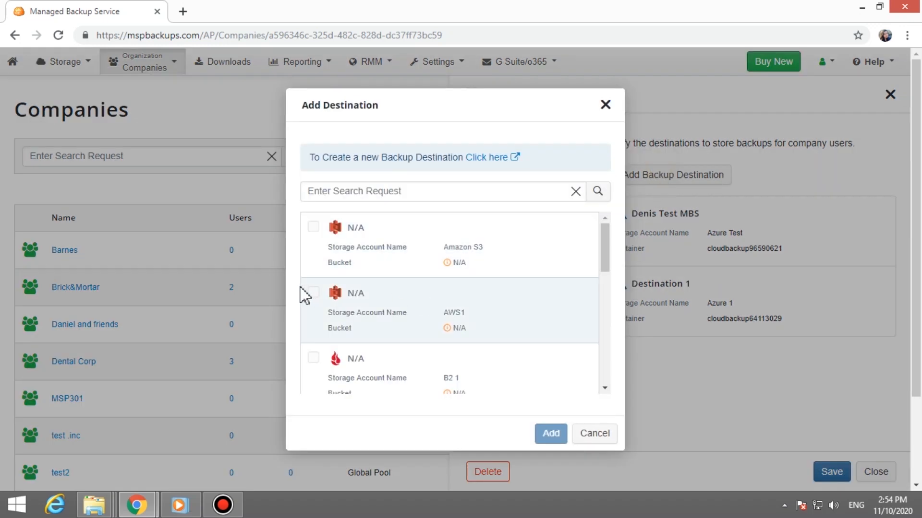
scroll(315, 317, down, 6)
click(314, 220)
click(551, 433)
click(831, 471)
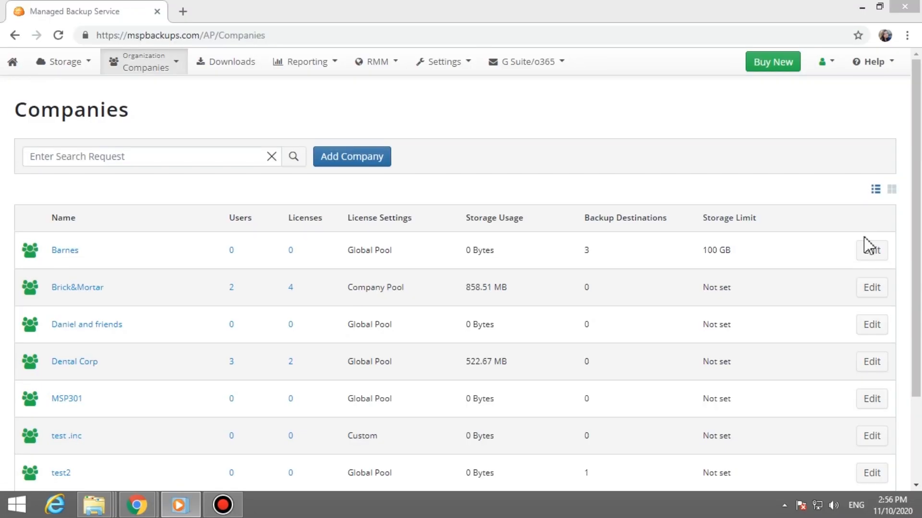
Step: Review the backup notifications, backup destinations and agent options of the company Barnes, and save the company
click(875, 252)
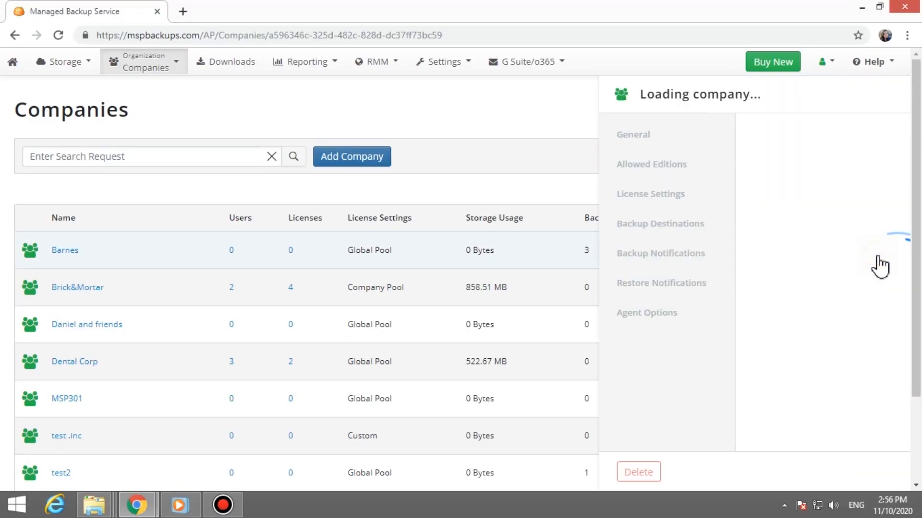
click(492, 253)
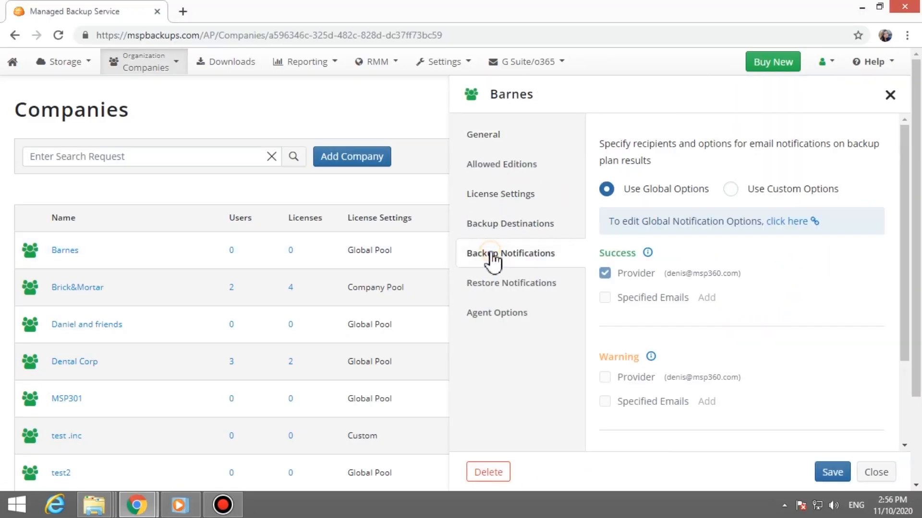
click(498, 228)
click(495, 164)
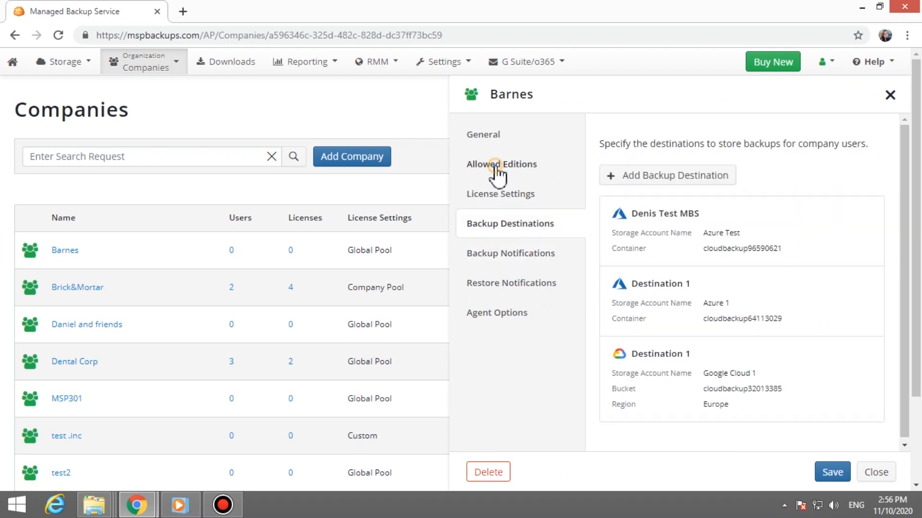
click(489, 317)
scroll(634, 326, down, 10)
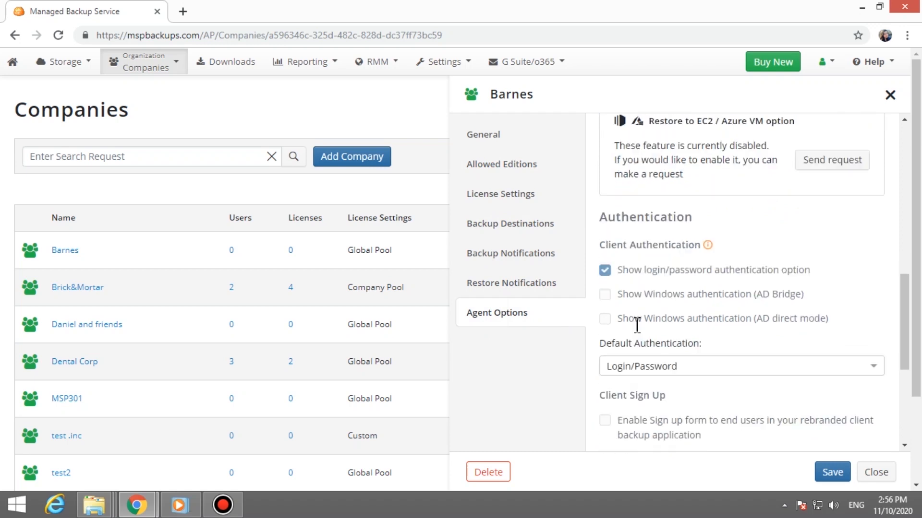
scroll(635, 325, down, 4)
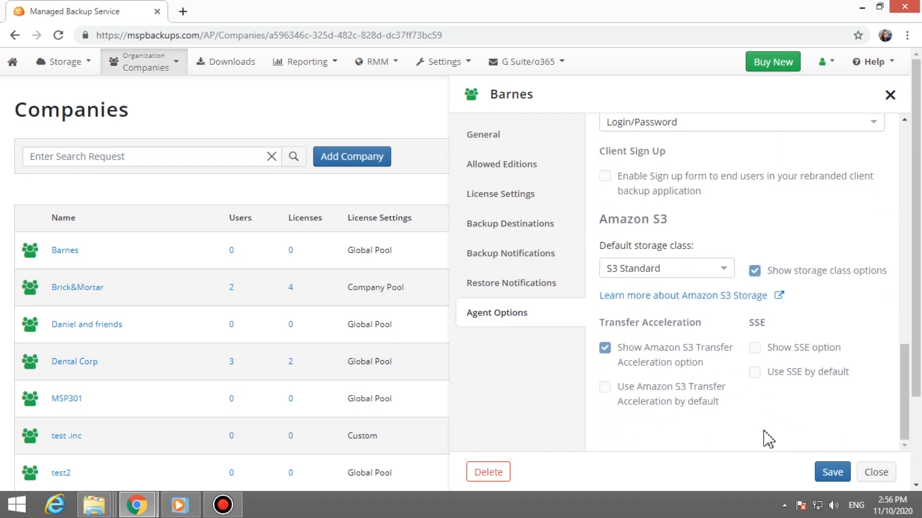
click(826, 475)
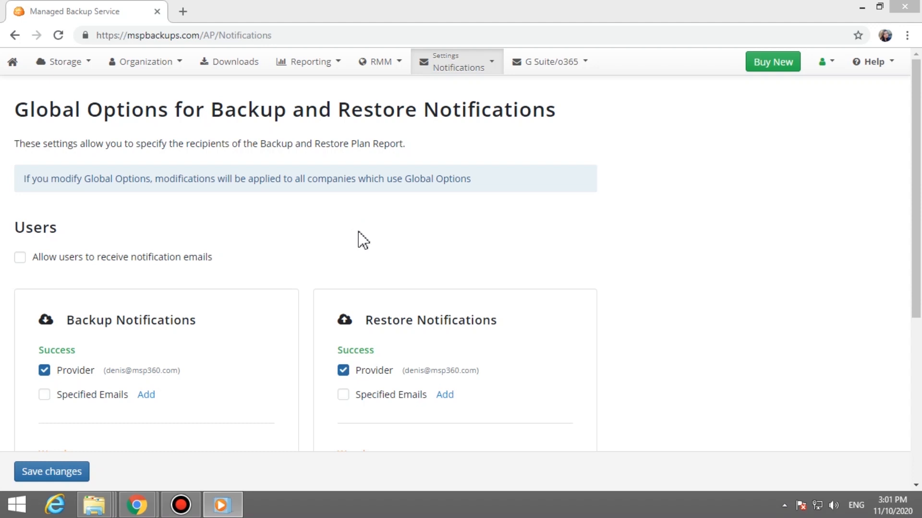
drag(15, 111, 321, 110)
click(444, 252)
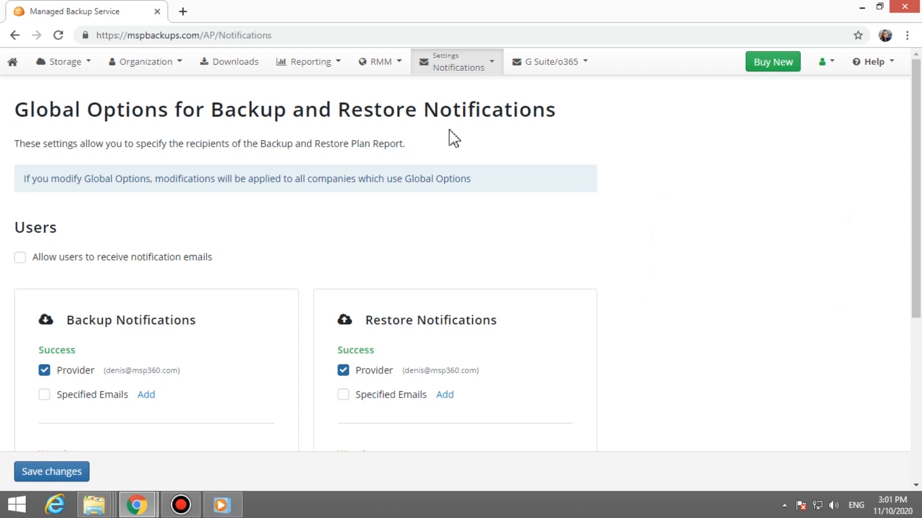
click(451, 69)
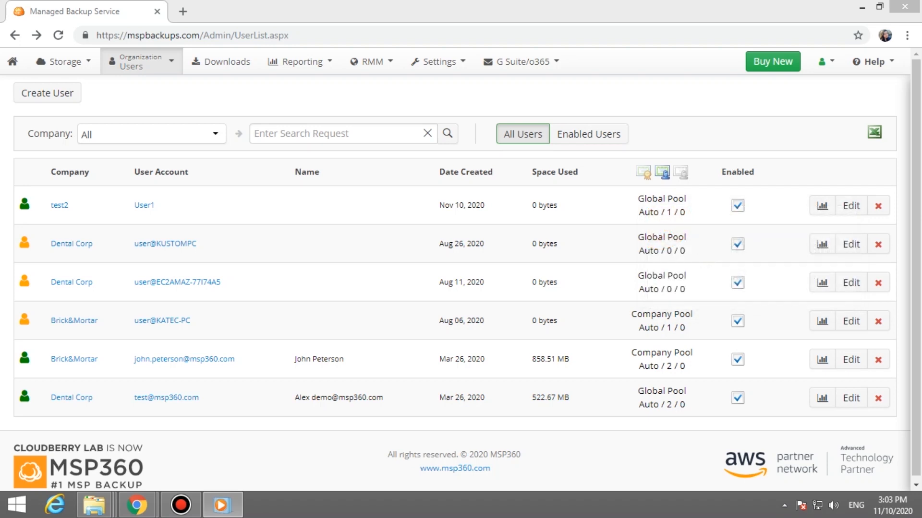
Step: Open User1 of company test2 for editing and go to its notification emails
click(131, 64)
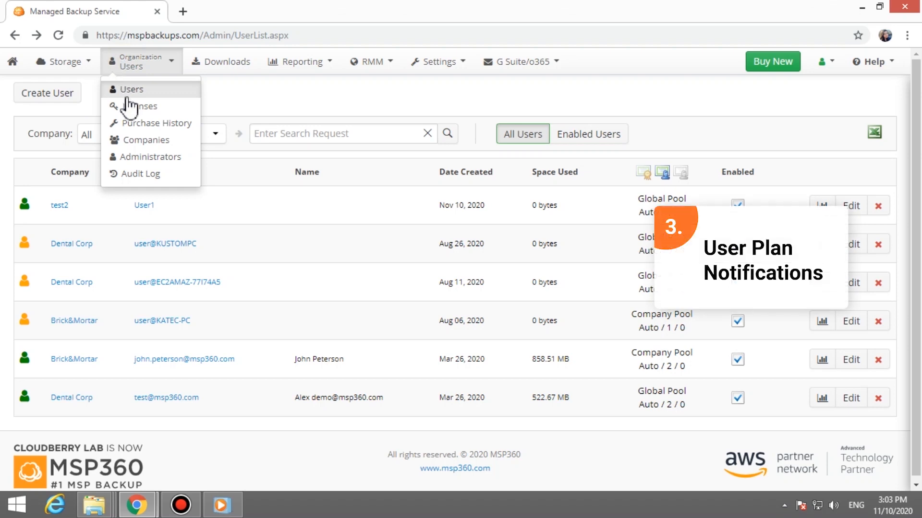
click(856, 205)
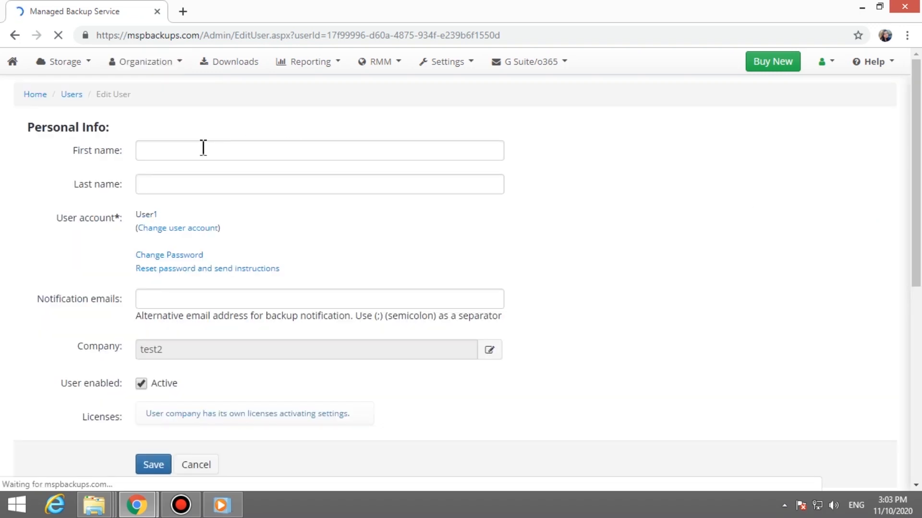
click(226, 298)
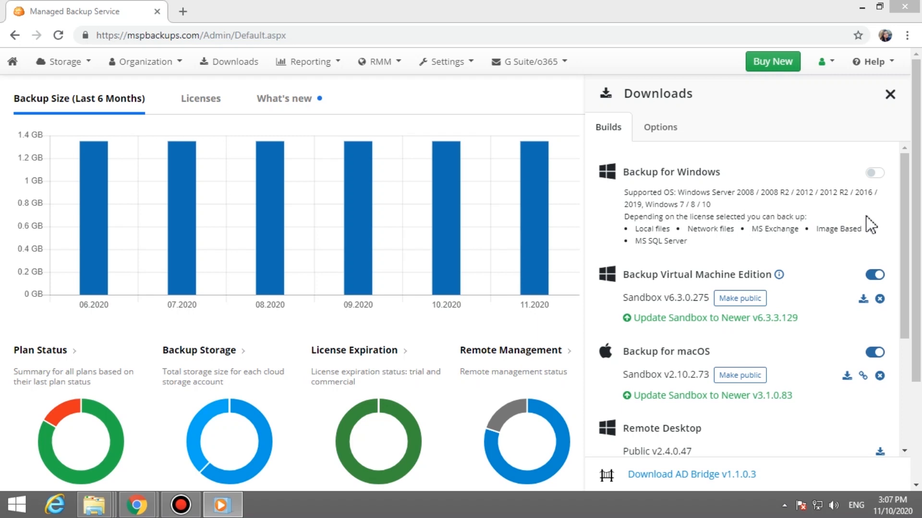
Step: Enable the Backup for Windows build in the downloads
click(874, 173)
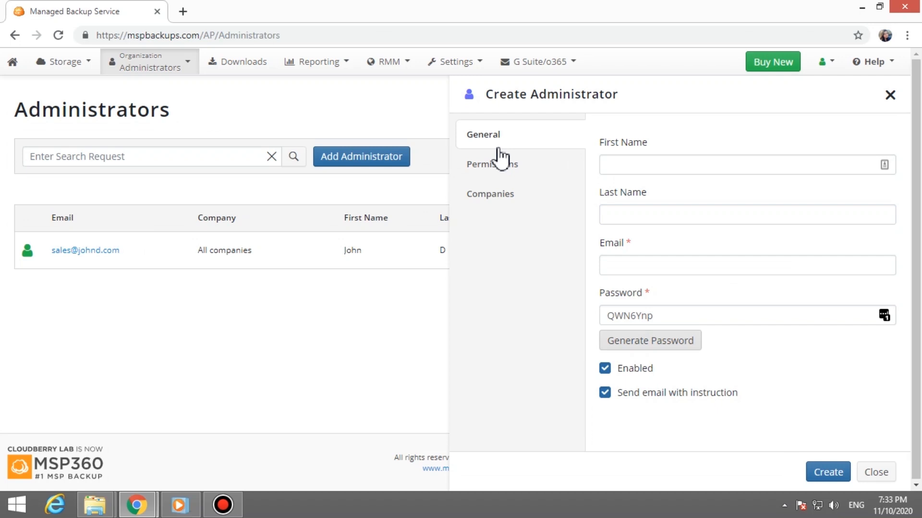
Step: Toggle three permission options for the new administrator, and review its company access and general details
click(474, 170)
scroll(627, 216, down, 3)
click(616, 203)
click(617, 148)
click(616, 377)
click(478, 200)
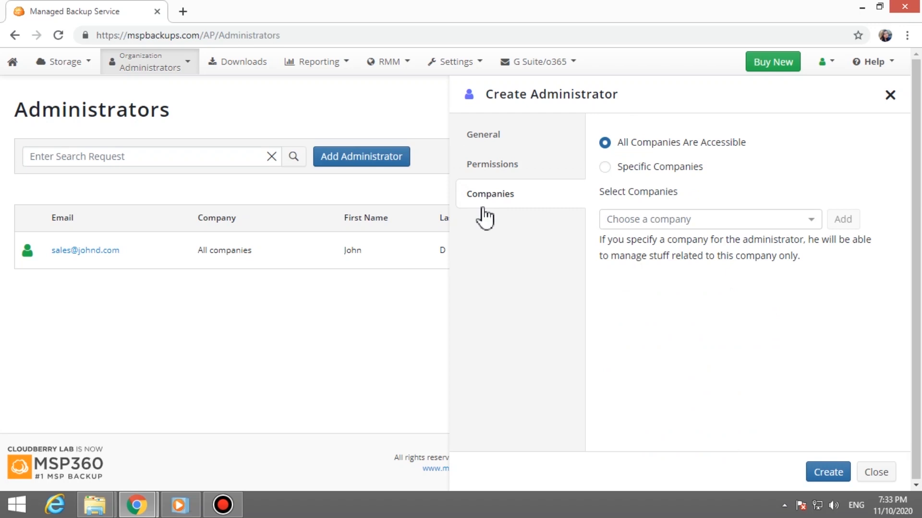
click(493, 163)
click(491, 138)
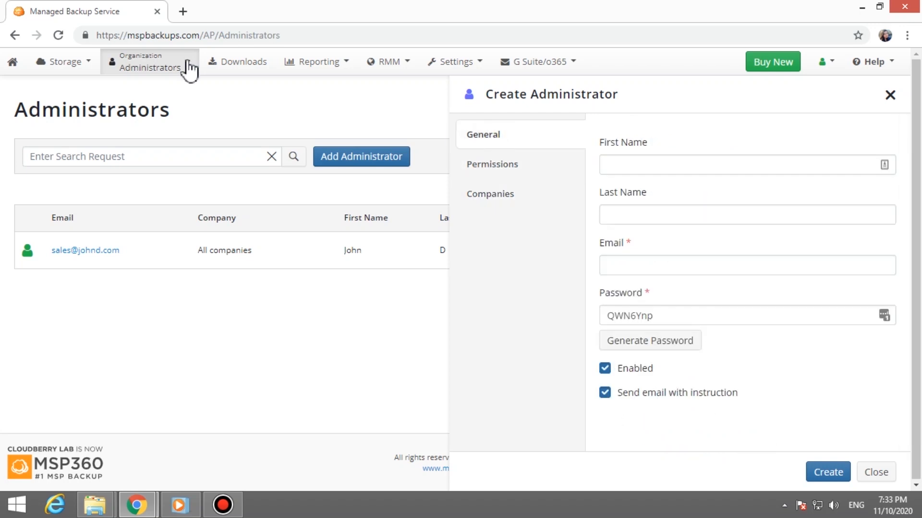
Step: Review the general account settings down to the forced two-factor authentication option for administrators
click(167, 71)
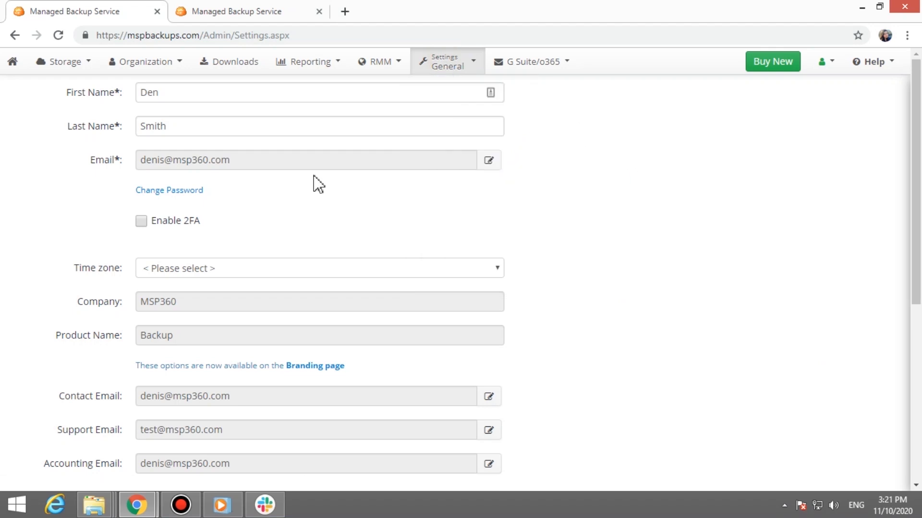
scroll(226, 179, down, 6)
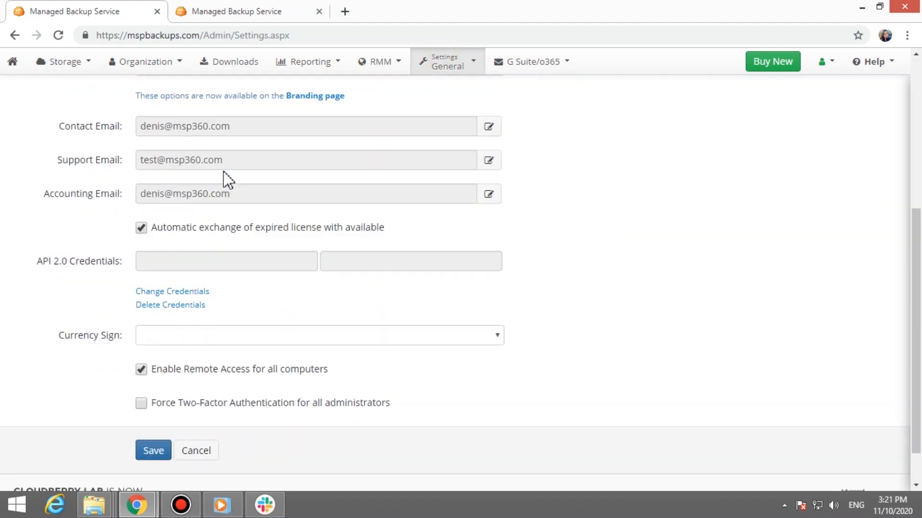
scroll(226, 179, down, 1)
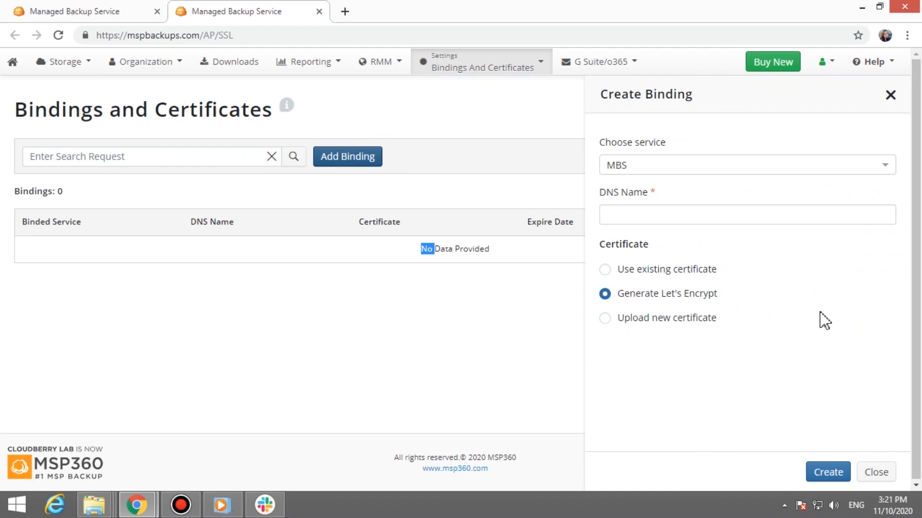
Step: Switch the new MBS binding's certificate to an existing one and back to Generate Let's Encrypt
click(606, 269)
click(627, 297)
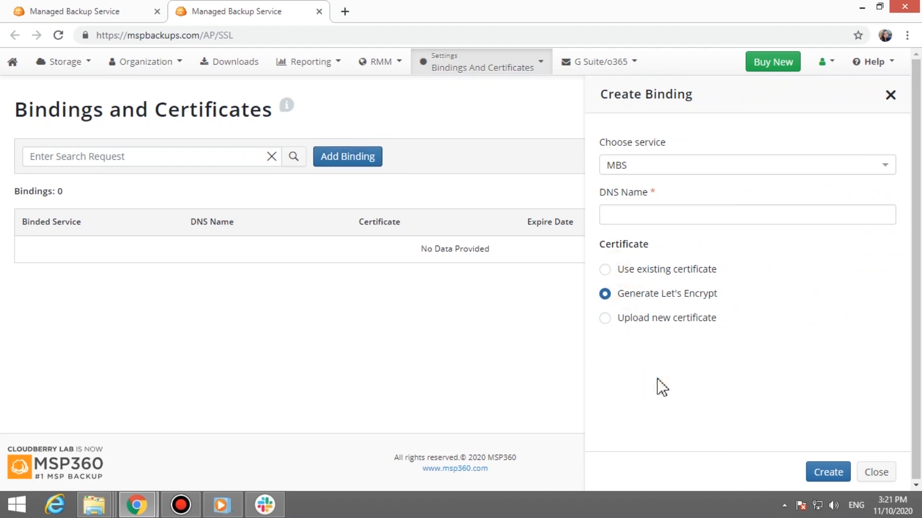